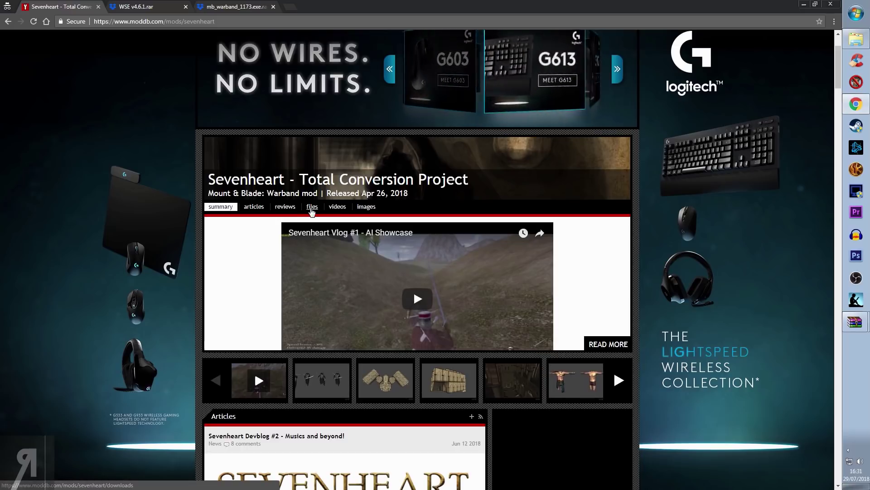
Open the files tab on the Sevenheart - Total Conversion Project mod page
{"action": "left_click", "coordinate": [312, 210]}
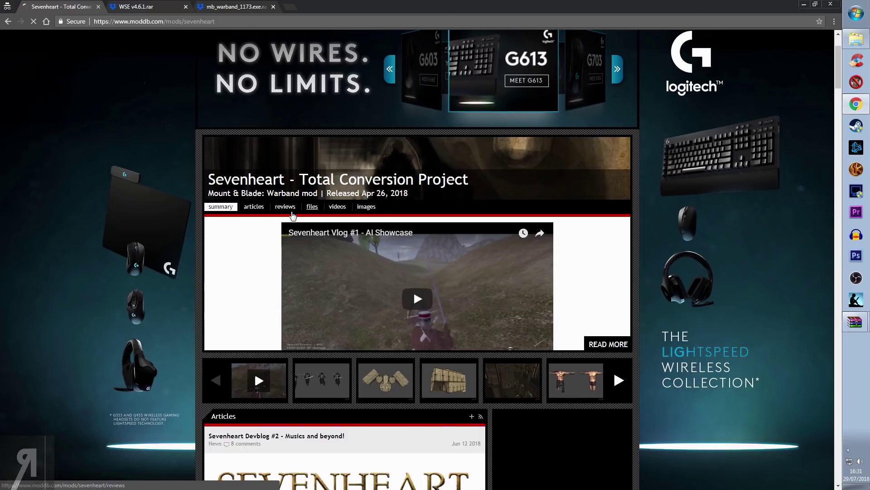
{"action": "scroll", "coordinate": [360, 299], "scroll_direction": "down", "scroll_amount": 3}
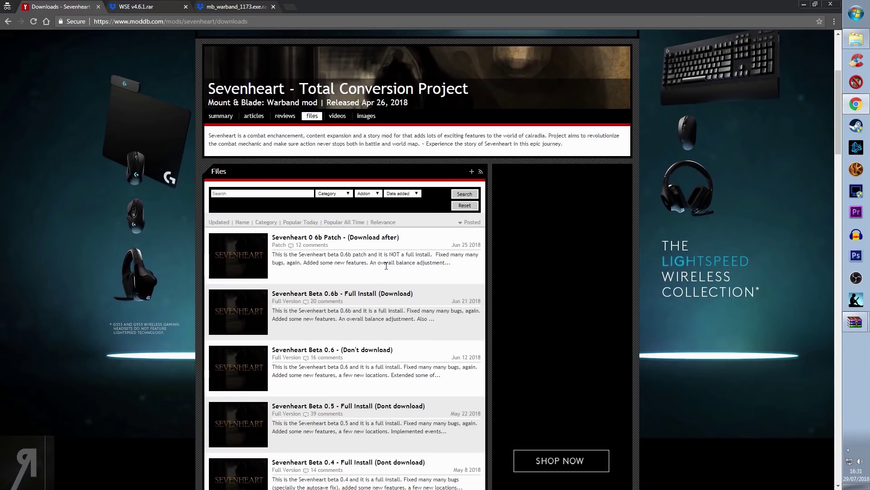
{"action": "scroll", "coordinate": [349, 300], "scroll_direction": "down", "scroll_amount": 2}
{"action": "scroll", "coordinate": [375, 240], "scroll_direction": "up", "scroll_amount": 2}
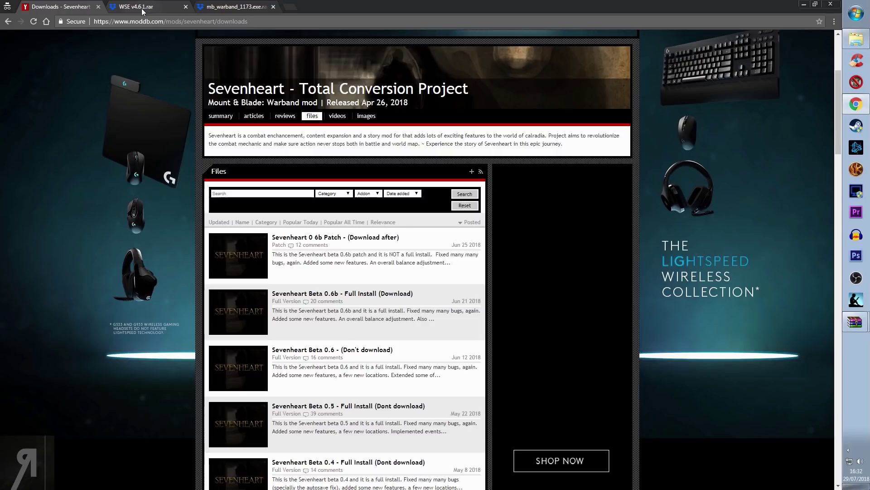
{"action": "left_click", "coordinate": [141, 8]}
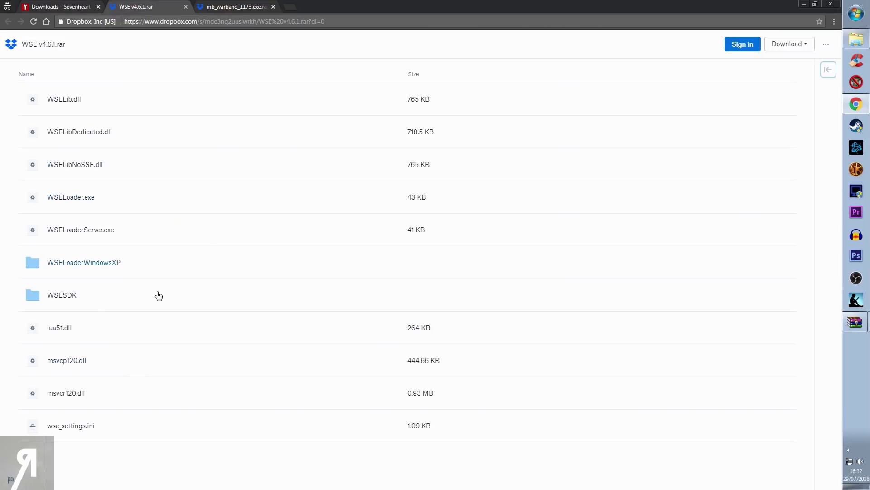
Check the Download options for the shared WSE v4.6.1.rar archive in Dropbox, then close them
{"action": "left_click", "coordinate": [786, 47]}
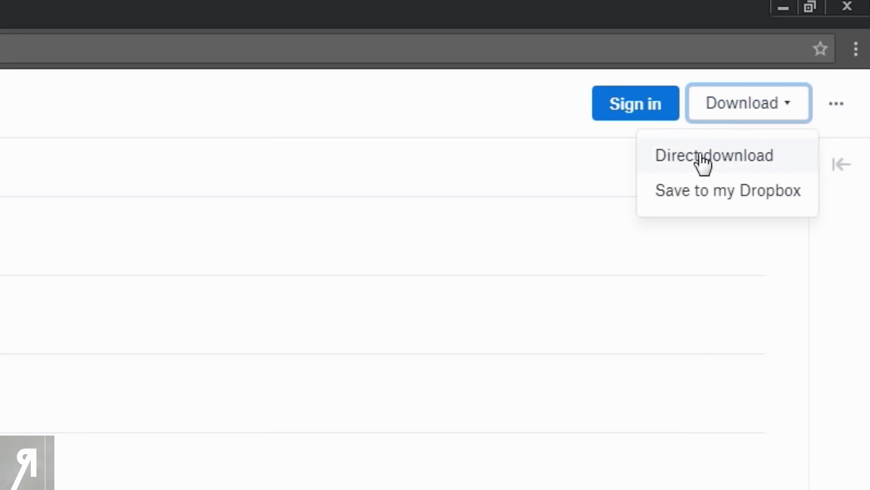
{"action": "left_click", "coordinate": [330, 101]}
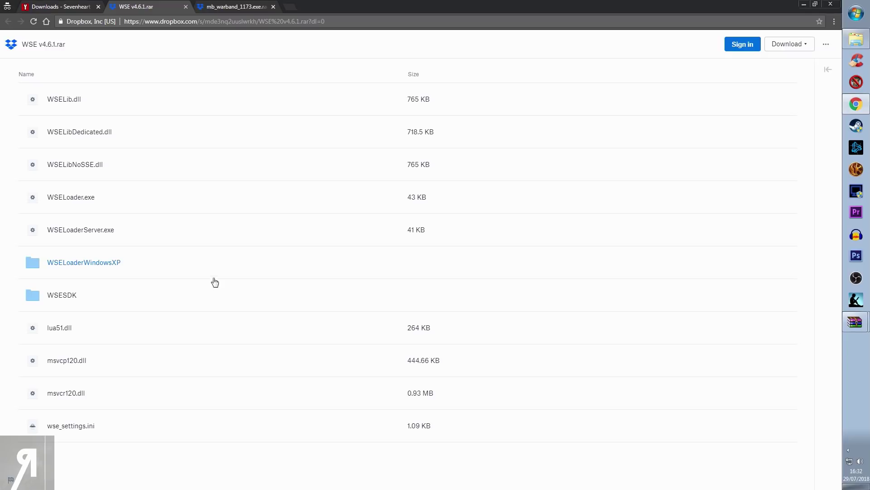
{"action": "mouse_move", "coordinate": [855, 330]}
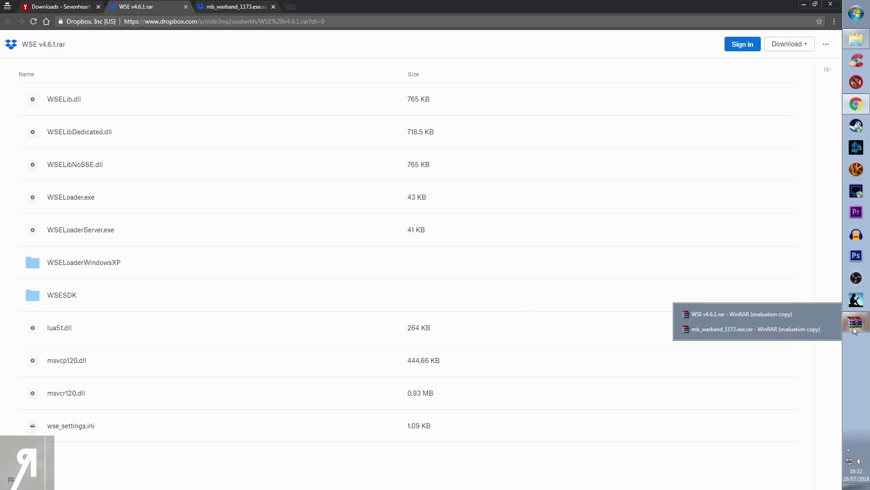
Select every entry in the WSE v4.6.1.rar archive, then return to the MountBlade Warband folder
{"action": "left_click", "coordinate": [741, 313]}
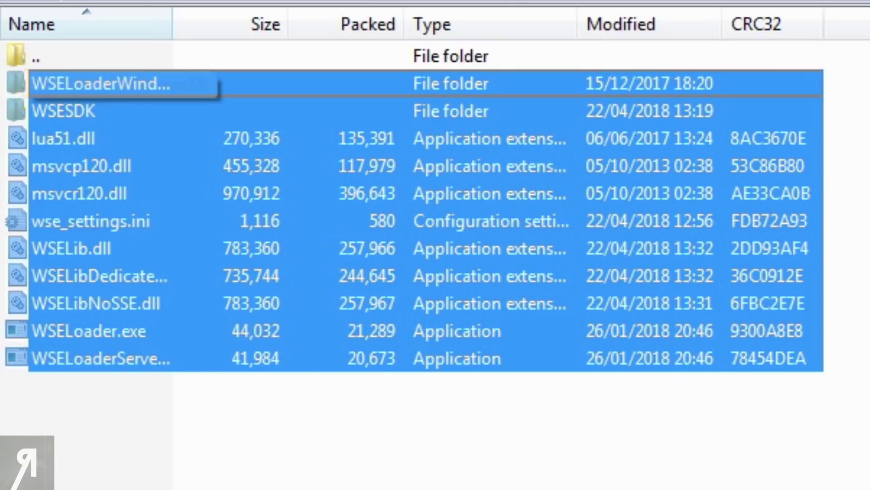
{"action": "left_click_drag", "start_coordinate": [100, 359], "coordinate": [95, 88]}
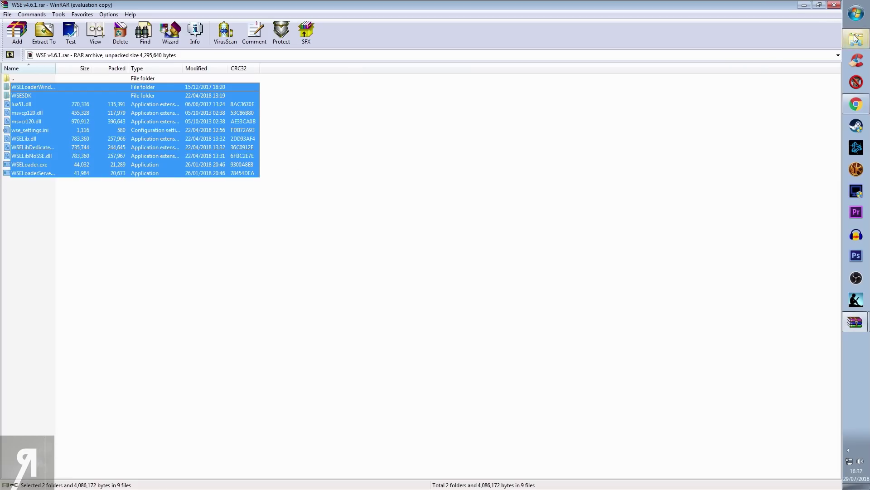
{"action": "left_click", "coordinate": [856, 39]}
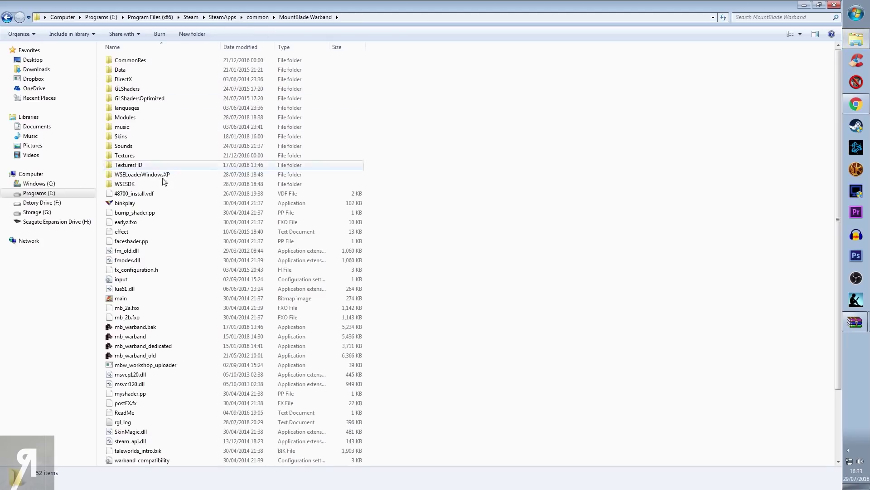
{"action": "left_click", "coordinate": [140, 186]}
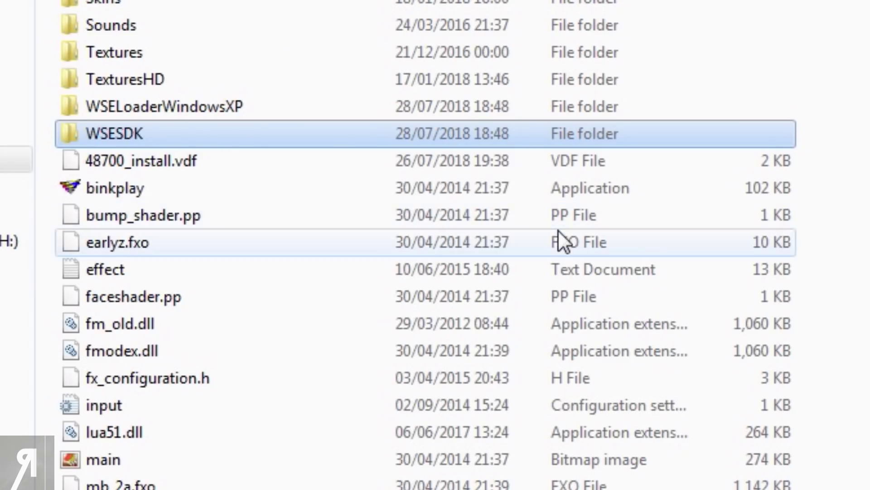
{"action": "left_click", "coordinate": [186, 107]}
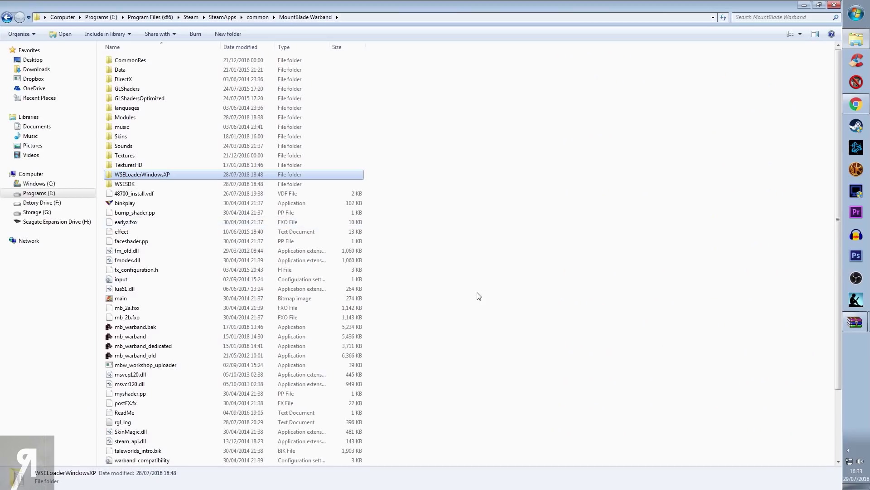
{"action": "left_click", "coordinate": [479, 296]}
{"action": "scroll", "coordinate": [476, 300], "scroll_direction": "down", "scroll_amount": 3}
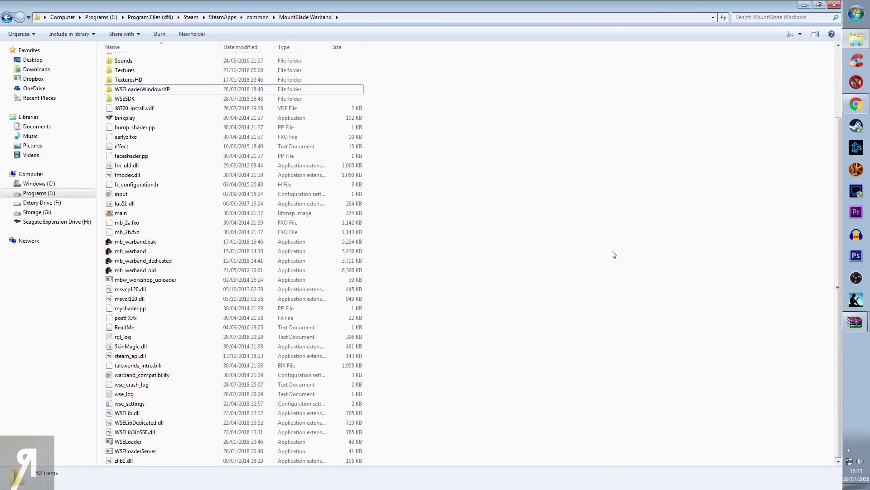
Check the mb_warband_1173.exe.rar Dropbox page's Download options, then bring up its WinRAR window
{"action": "left_click", "coordinate": [851, 114]}
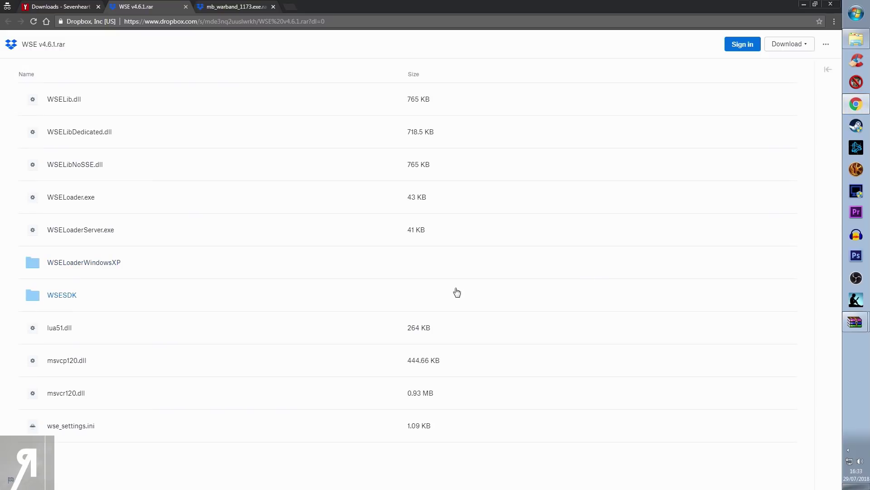
{"action": "left_click", "coordinate": [232, 7]}
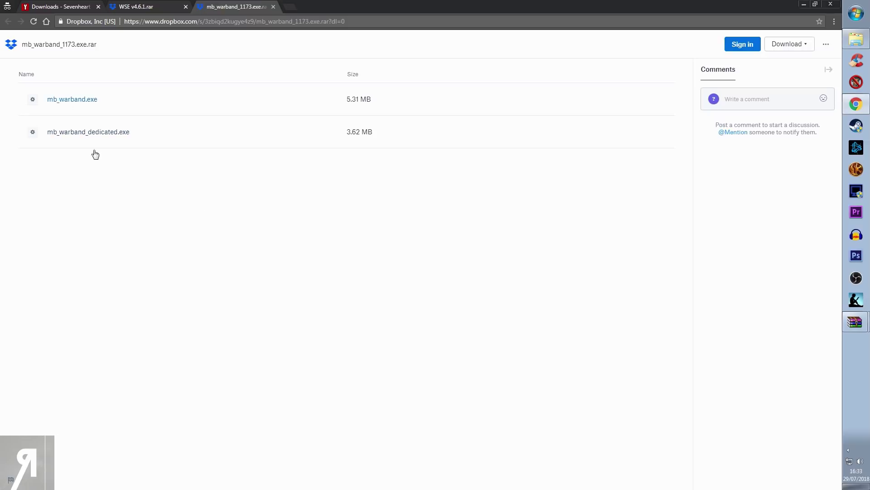
{"action": "left_click", "coordinate": [788, 45]}
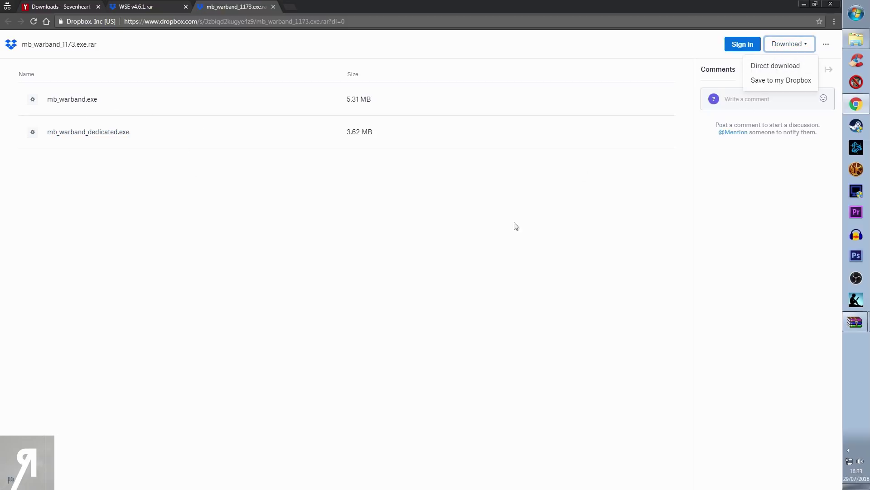
{"action": "left_click", "coordinate": [498, 245]}
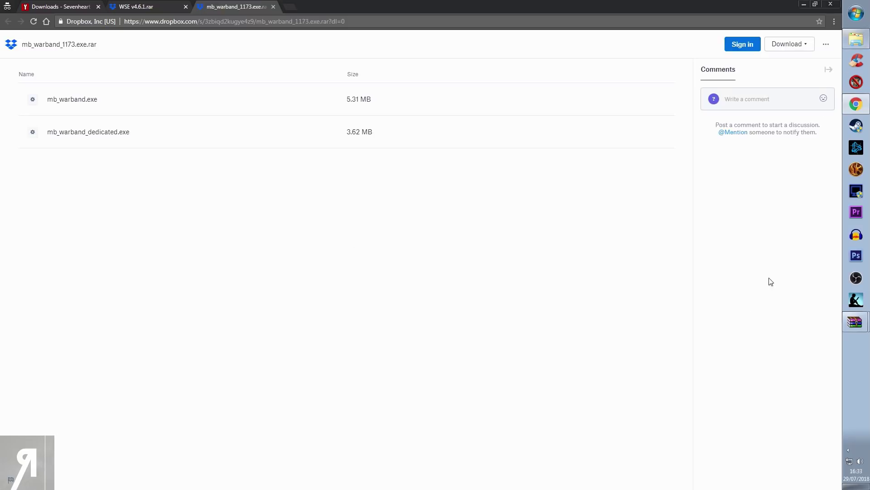
{"action": "left_click", "coordinate": [855, 322]}
{"action": "left_click", "coordinate": [732, 330]}
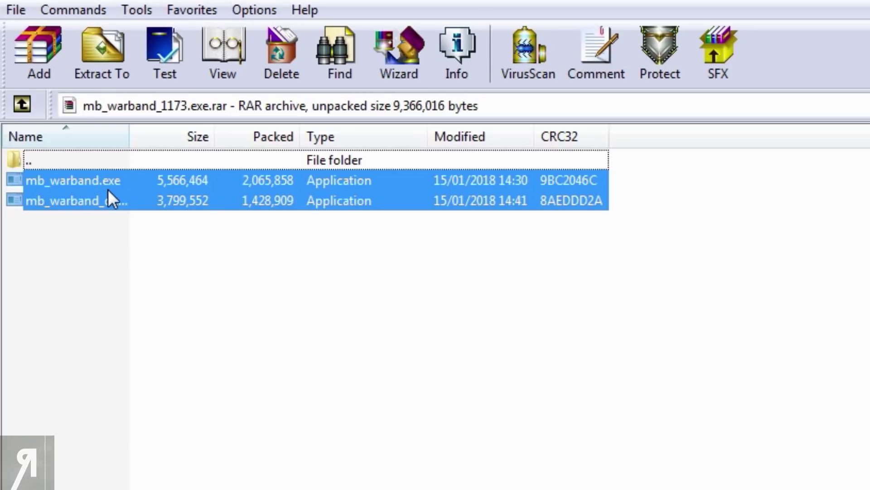
Open mb_warband.exe from the archive, then return to the MountBlade Warband game folder
{"action": "double_click", "coordinate": [103, 180]}
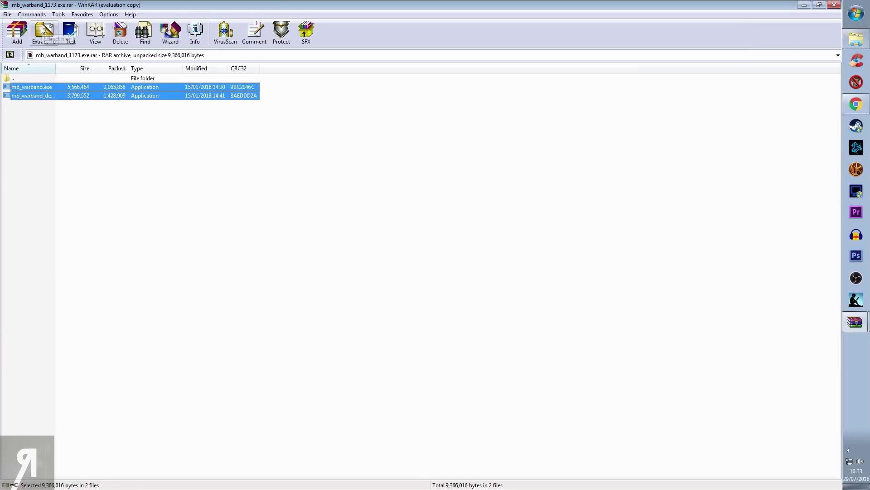
{"action": "left_click", "coordinate": [857, 40]}
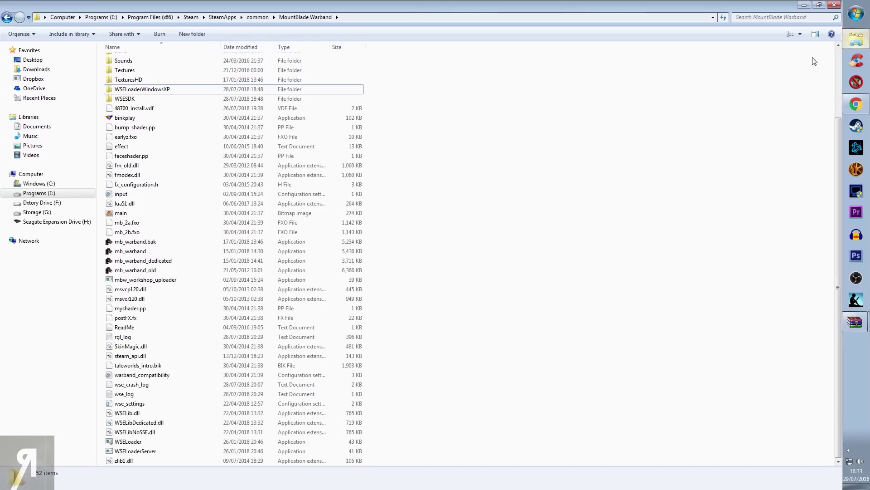
{"action": "left_click", "coordinate": [143, 252]}
{"action": "left_click", "coordinate": [144, 261], "text": "ctrl"}
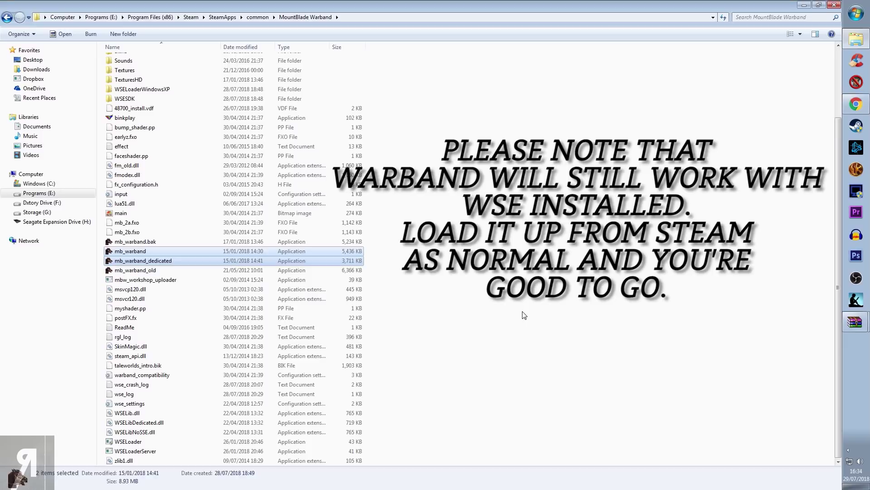
{"action": "key", "text": "Up"}
{"action": "key", "text": "Up"}
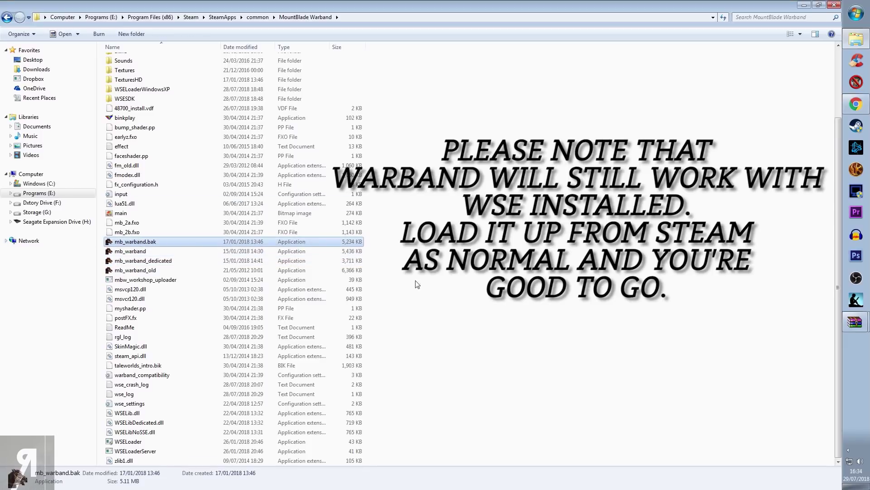
{"action": "left_click", "coordinate": [458, 309]}
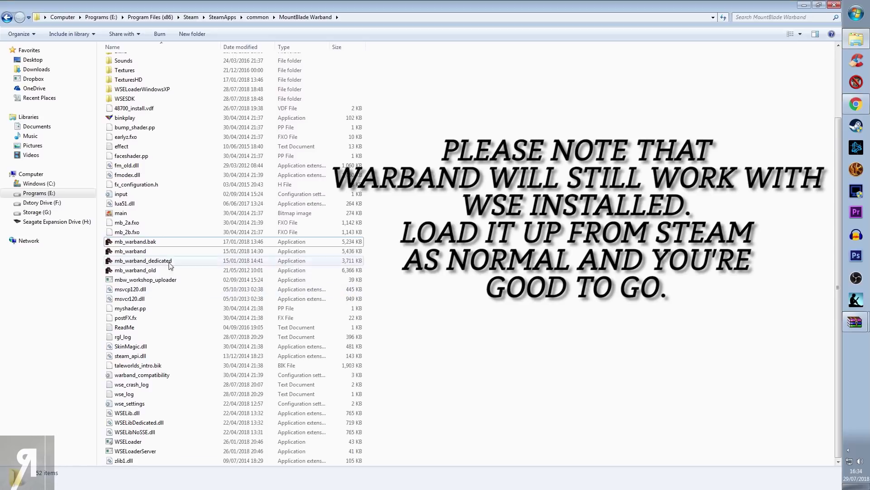
{"action": "left_click", "coordinate": [134, 253]}
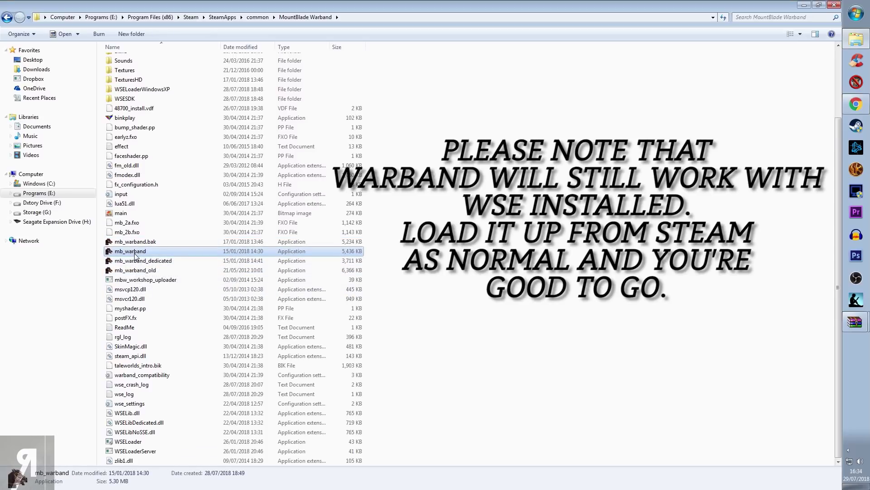
{"action": "left_click", "coordinate": [466, 330]}
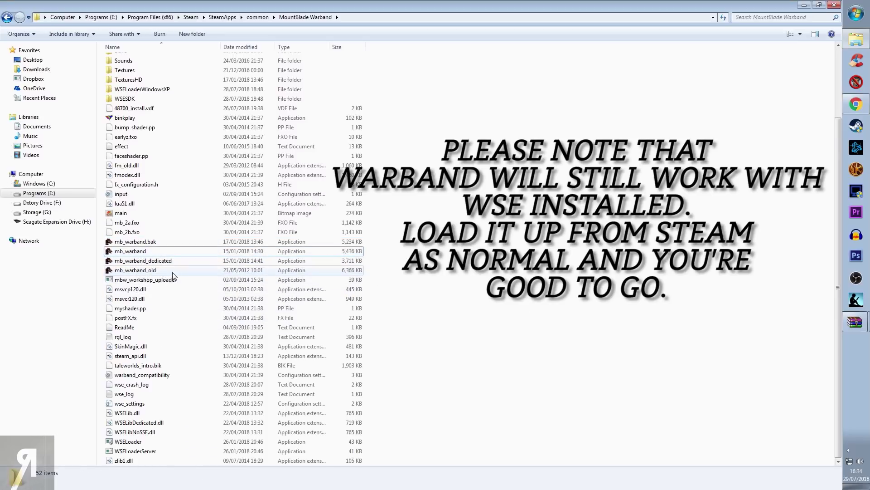
{"action": "left_click", "coordinate": [141, 255]}
{"action": "left_click", "coordinate": [486, 298]}
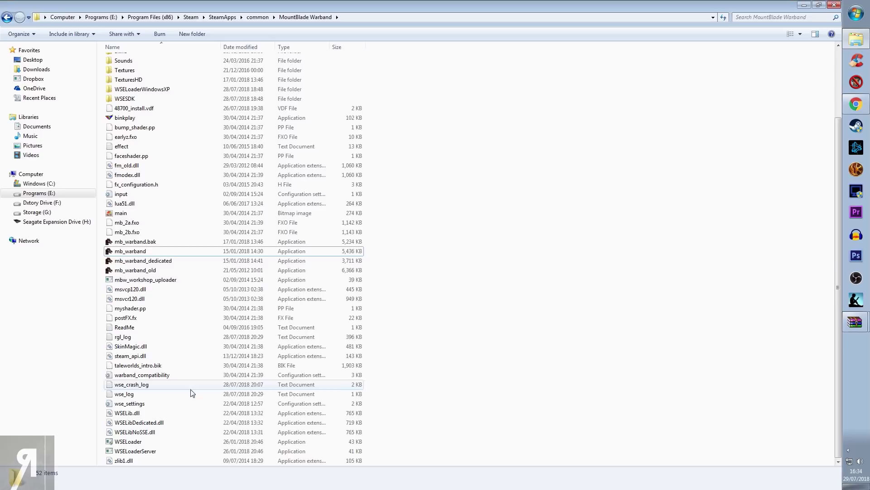
{"action": "left_click", "coordinate": [120, 442]}
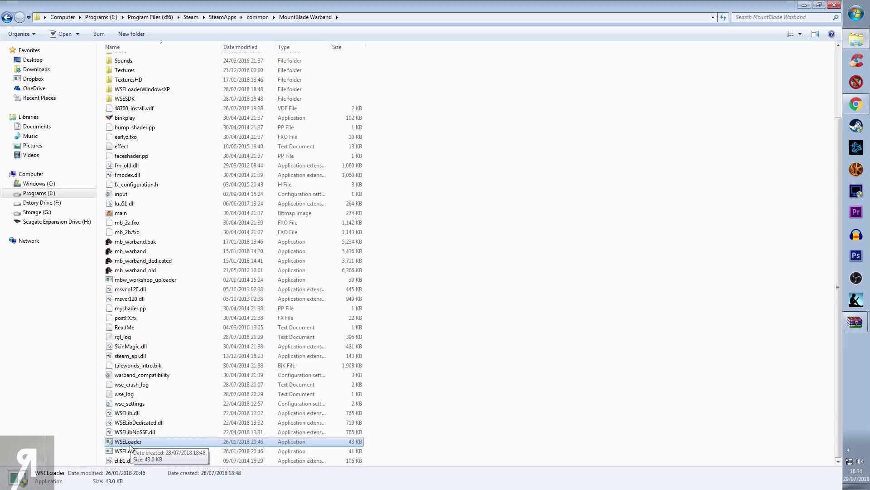
{"action": "left_click", "coordinate": [552, 355]}
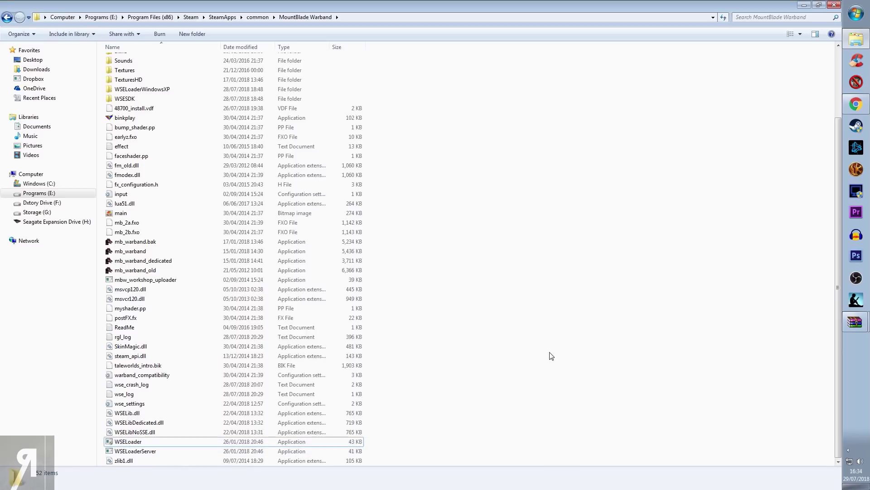